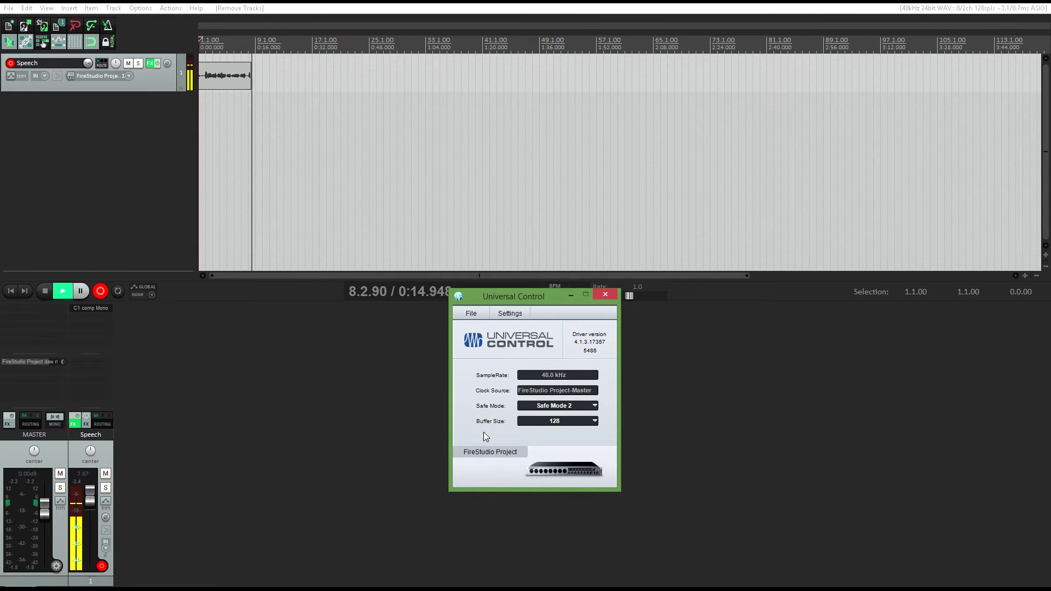
Step: Confirm Universal Control shows 48 kHz and a 128-sample buffer, then bring up REAPER's Options menu
{"action": "left_click", "coordinate": [140, 9]}
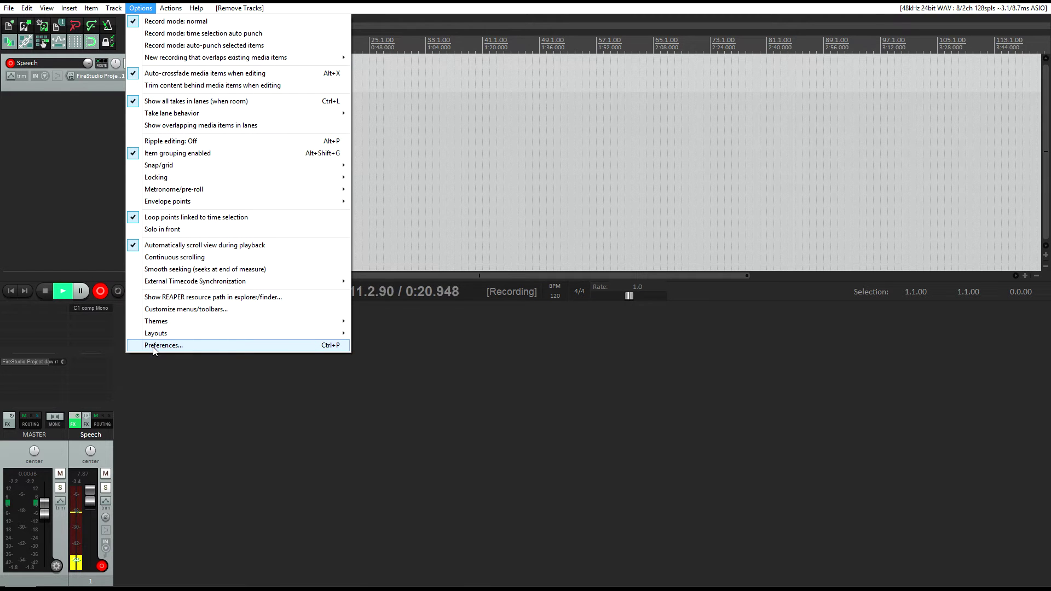
Step: Dismiss REAPER's Options menu, leaving Preferences unchanged
{"action": "left_click", "coordinate": [378, 440]}
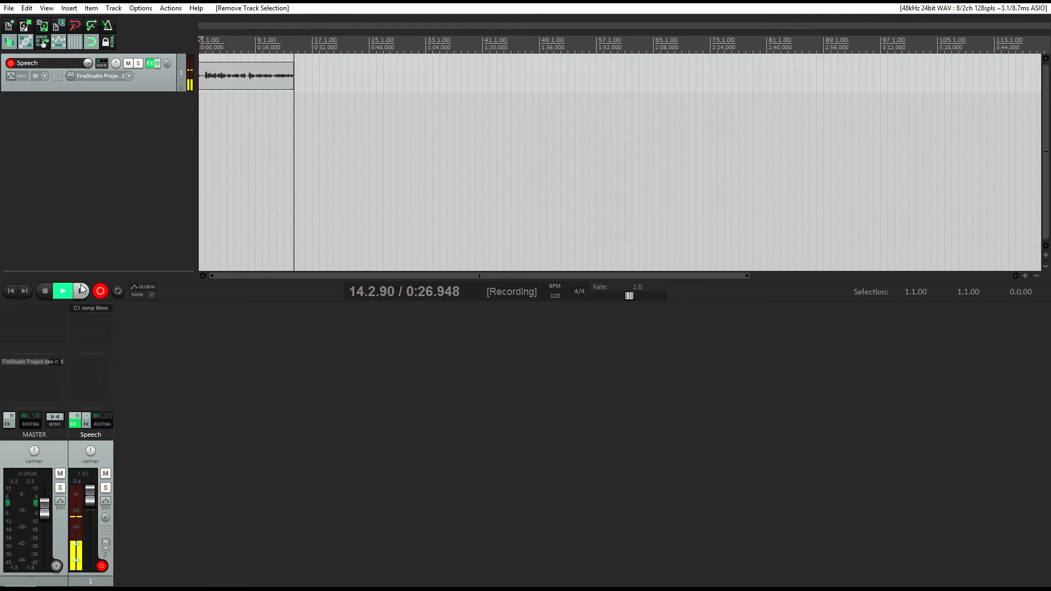
Step: Insert track 2 and set its mono input to FireStudio Project Mic 6
{"action": "right_click", "coordinate": [74, 143]}
{"action": "left_click", "coordinate": [143, 149]}
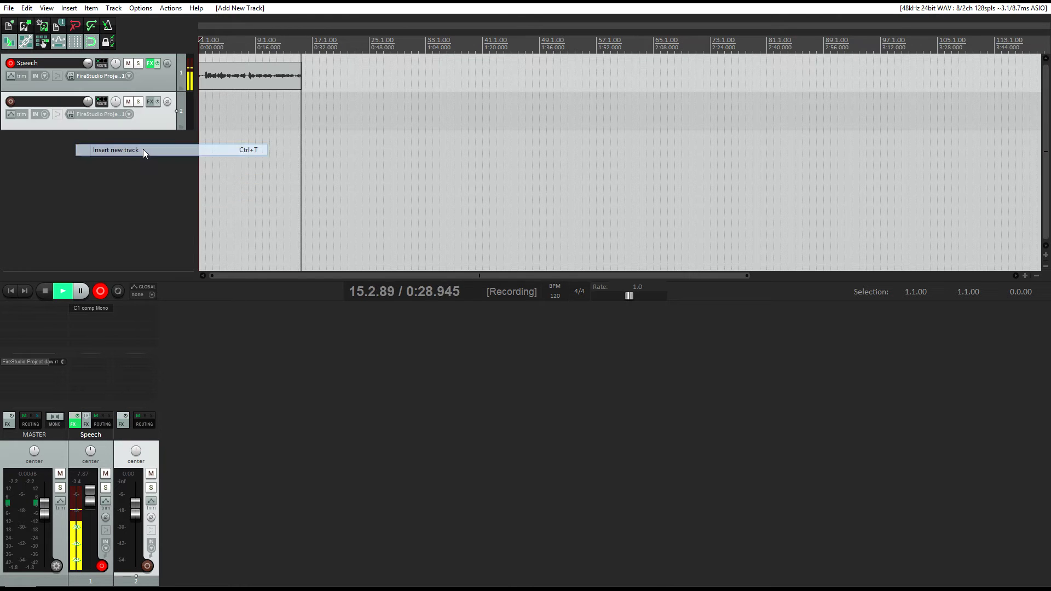
{"action": "left_click", "coordinate": [127, 115]}
{"action": "mouse_move", "coordinate": [165, 124]}
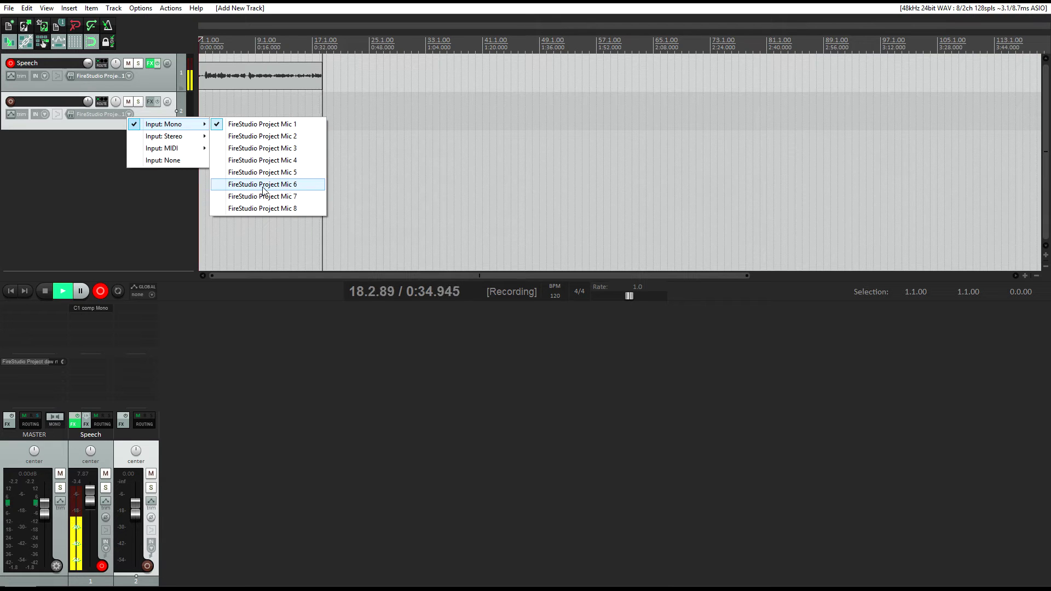
{"action": "left_click", "coordinate": [289, 184]}
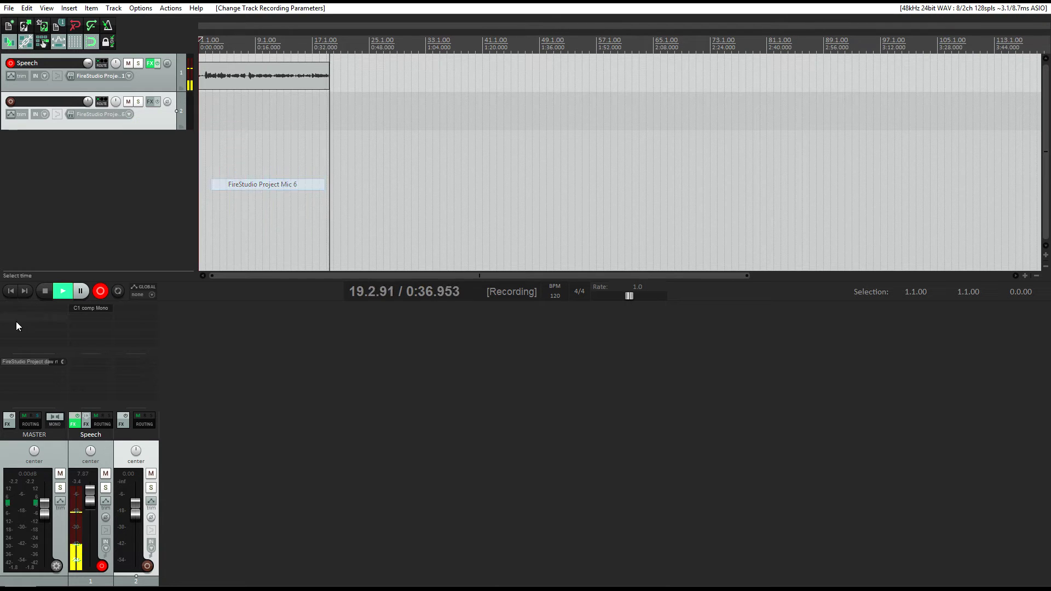
Step: Add the VST Bias (PositiveGrid) plugin to track 2 and centre its window on screen
{"action": "double_click", "coordinate": [130, 311]}
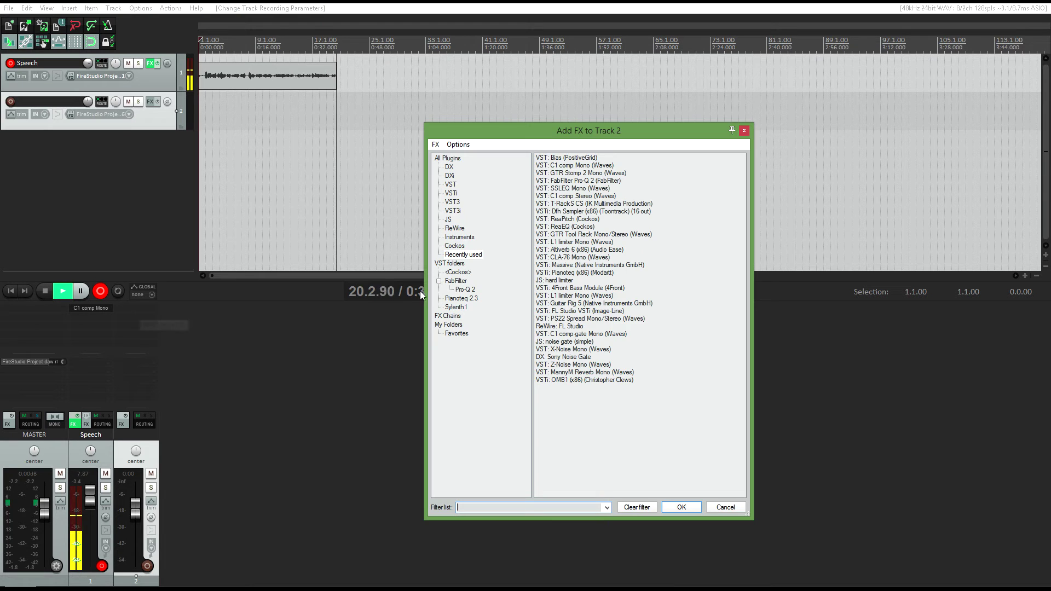
{"action": "left_click", "coordinate": [561, 159]}
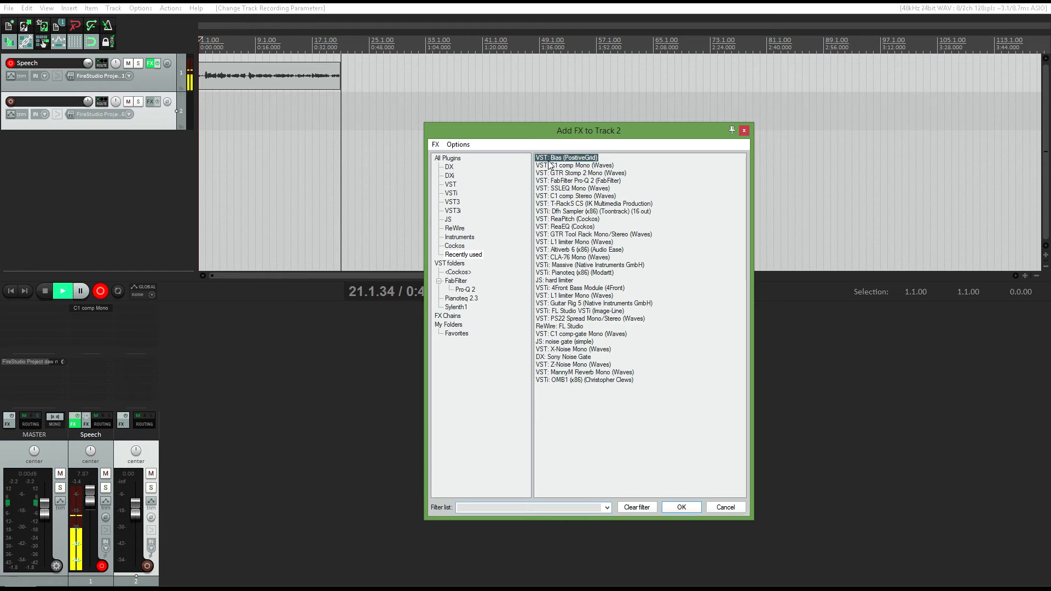
{"action": "double_click", "coordinate": [549, 159]}
{"action": "left_click_drag", "start_coordinate": [251, 42], "coordinate": [564, 155]}
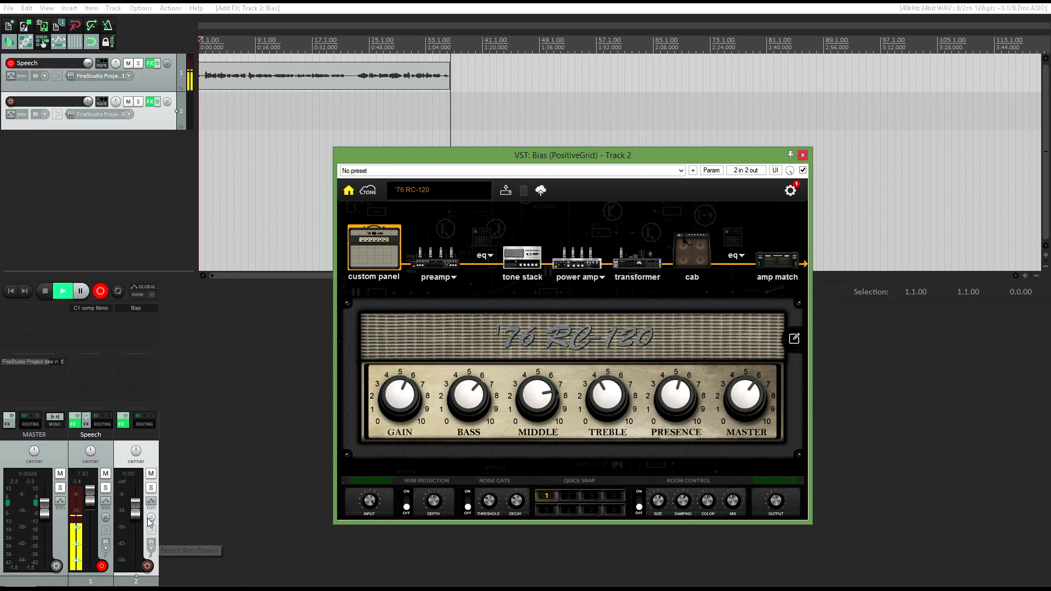
Step: Arm track 2 with input monitoring on and load the '66 British TB 30 amp in Bias
{"action": "left_click", "coordinate": [147, 566]}
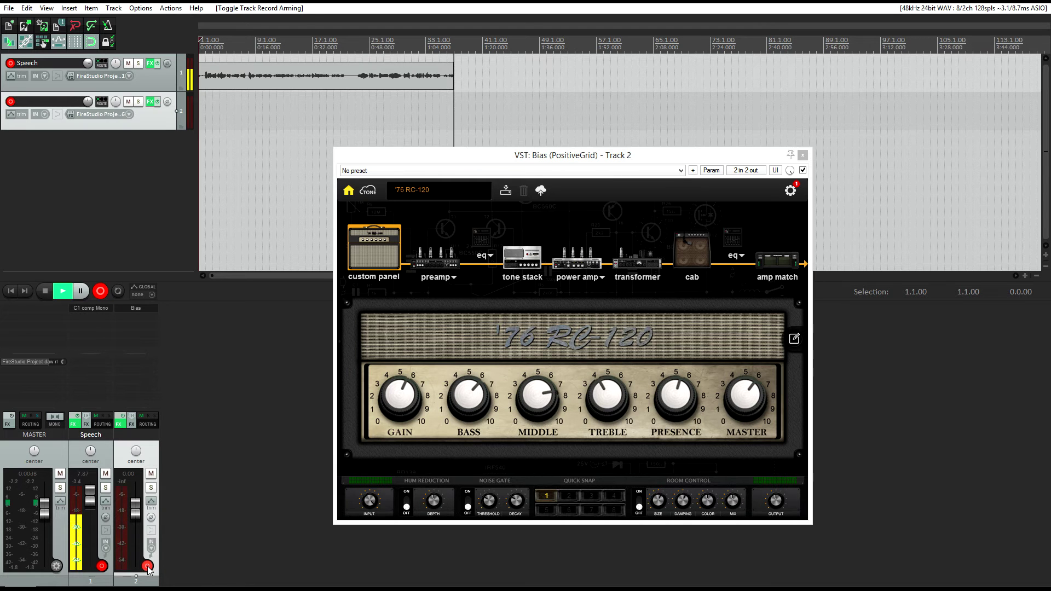
{"action": "left_click", "coordinate": [152, 532]}
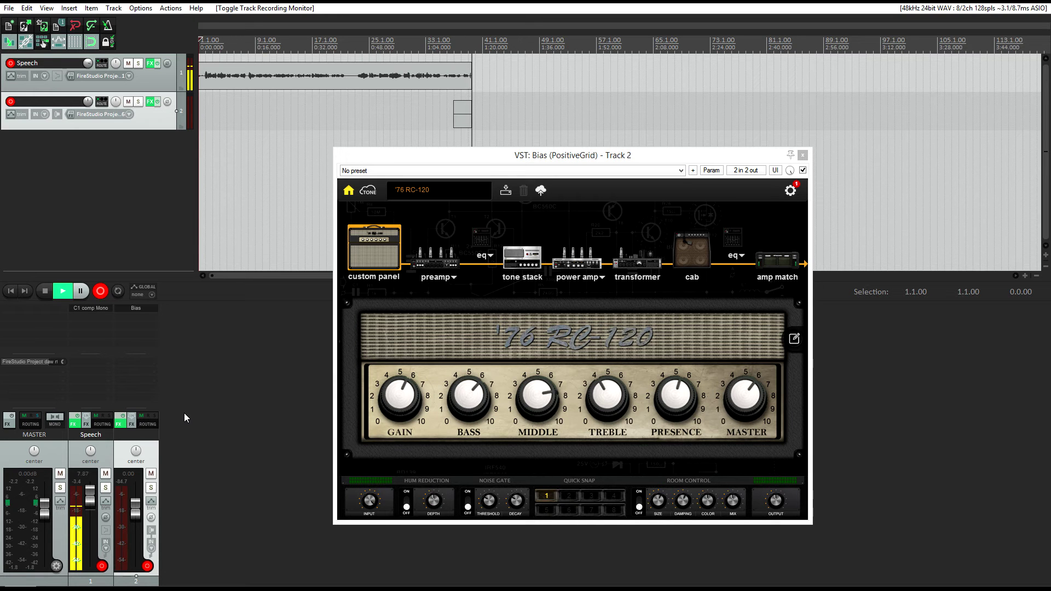
{"action": "left_click", "coordinate": [368, 190]}
{"action": "mouse_move", "coordinate": [424, 330]}
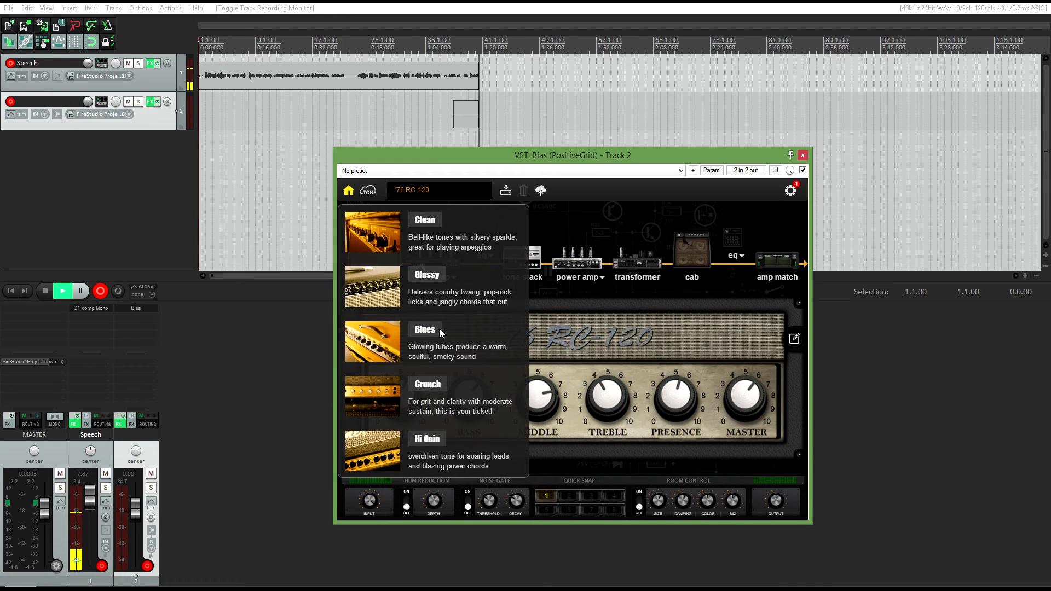
{"action": "left_click", "coordinate": [654, 345]}
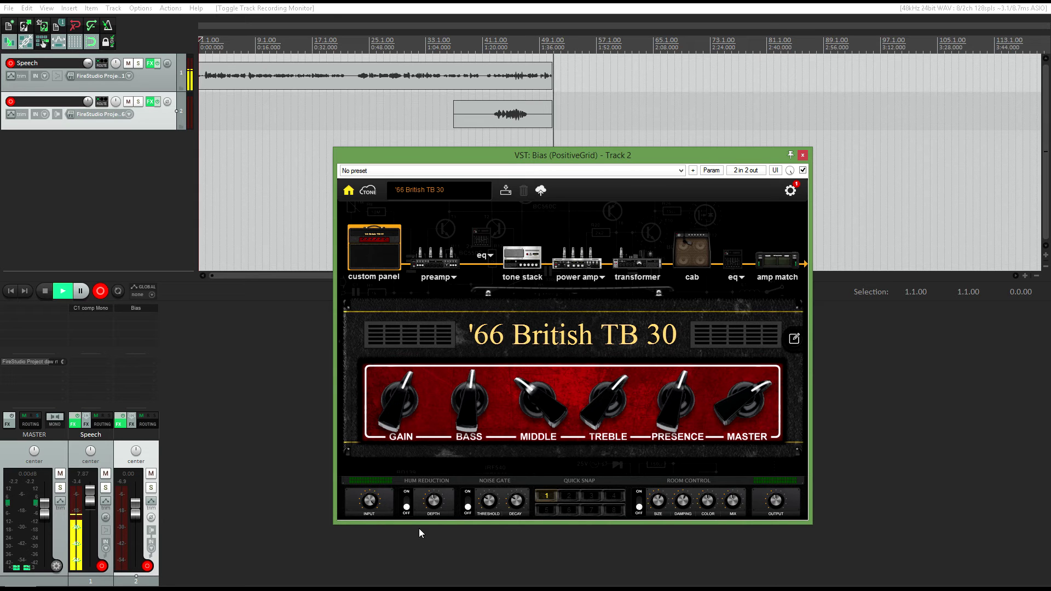
Step: Switch on the Hum Reduction, Noise Gate and Room Control toggles in track 2's Bias window
{"action": "left_click", "coordinate": [406, 501]}
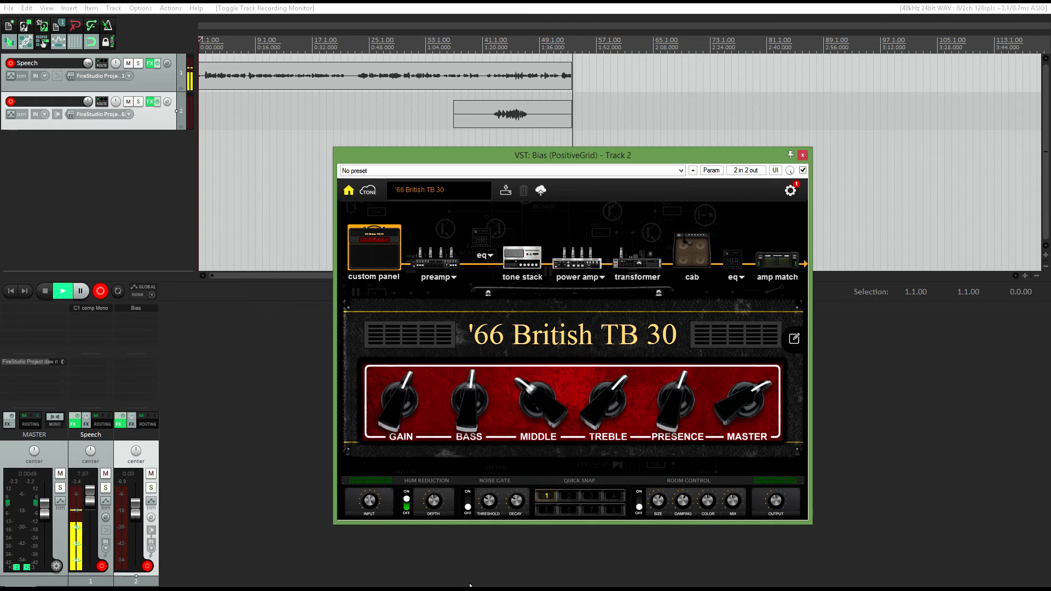
{"action": "left_click", "coordinate": [468, 501]}
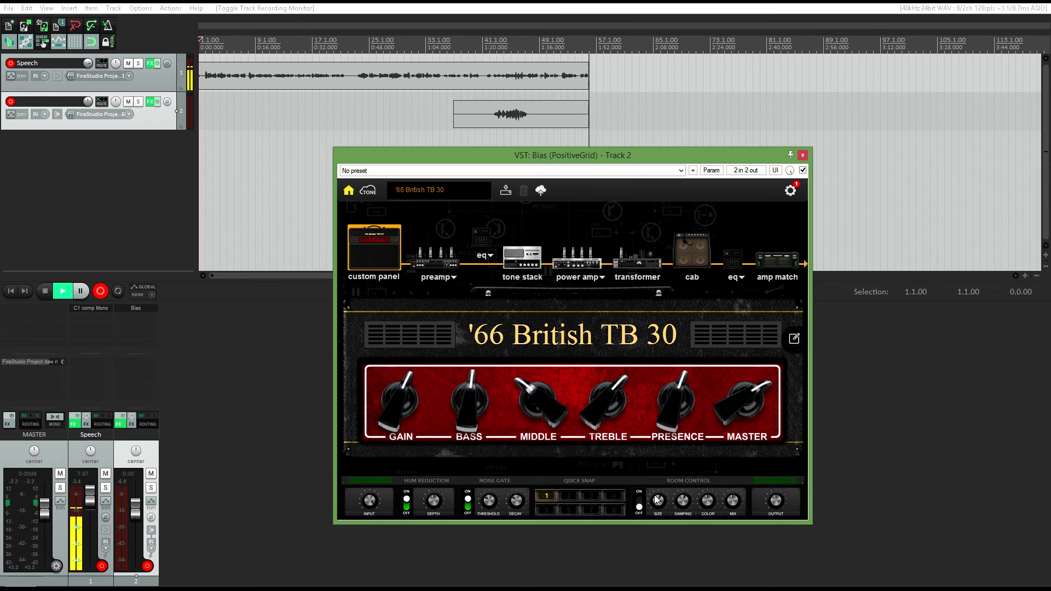
{"action": "left_click", "coordinate": [640, 504]}
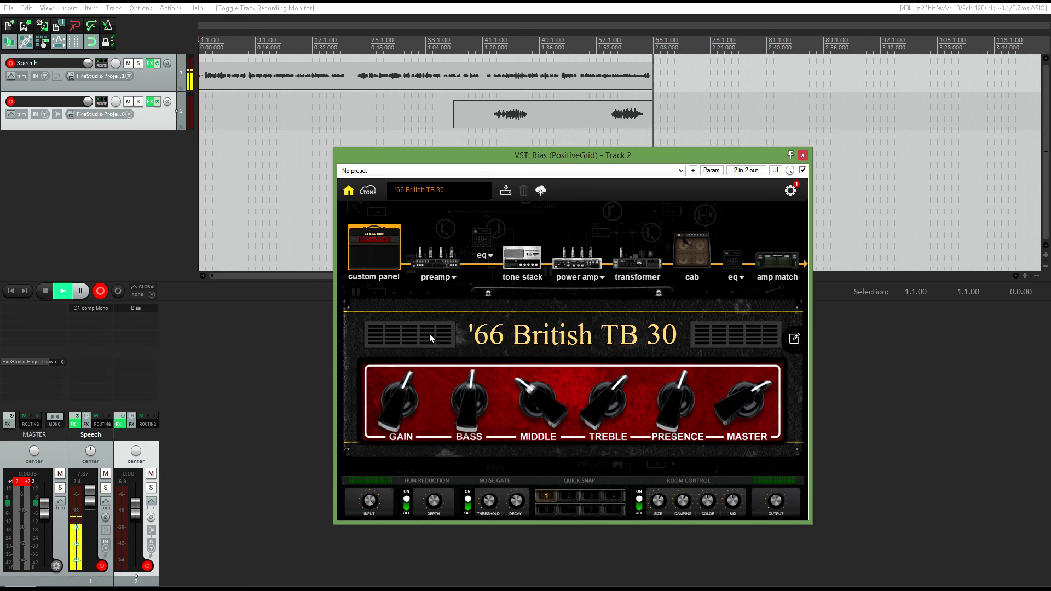
{"action": "left_click", "coordinate": [14, 9]}
{"action": "left_click", "coordinate": [18, 9]}
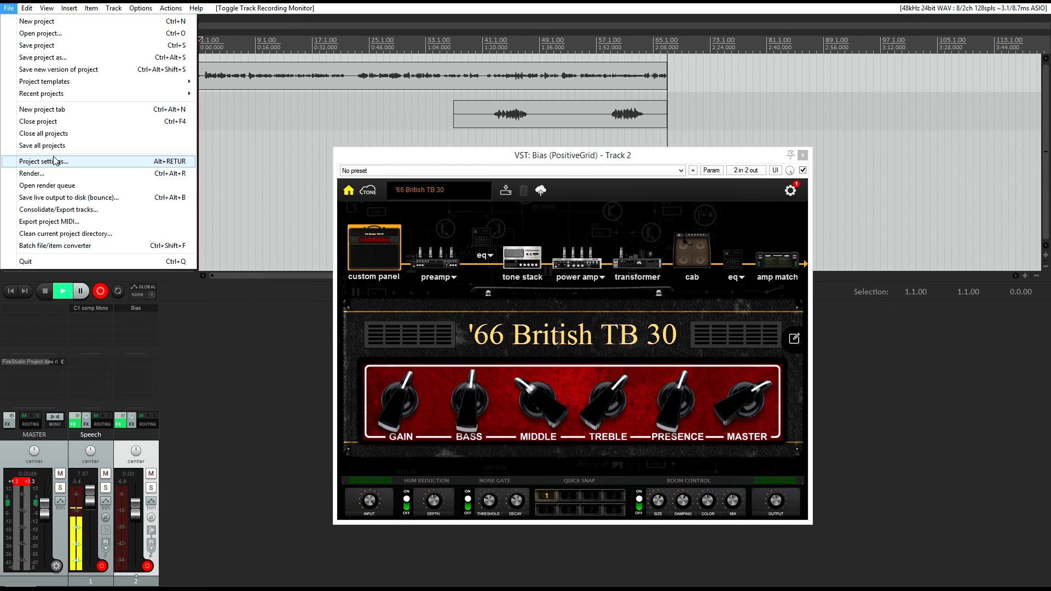
{"action": "key", "text": "Escape"}
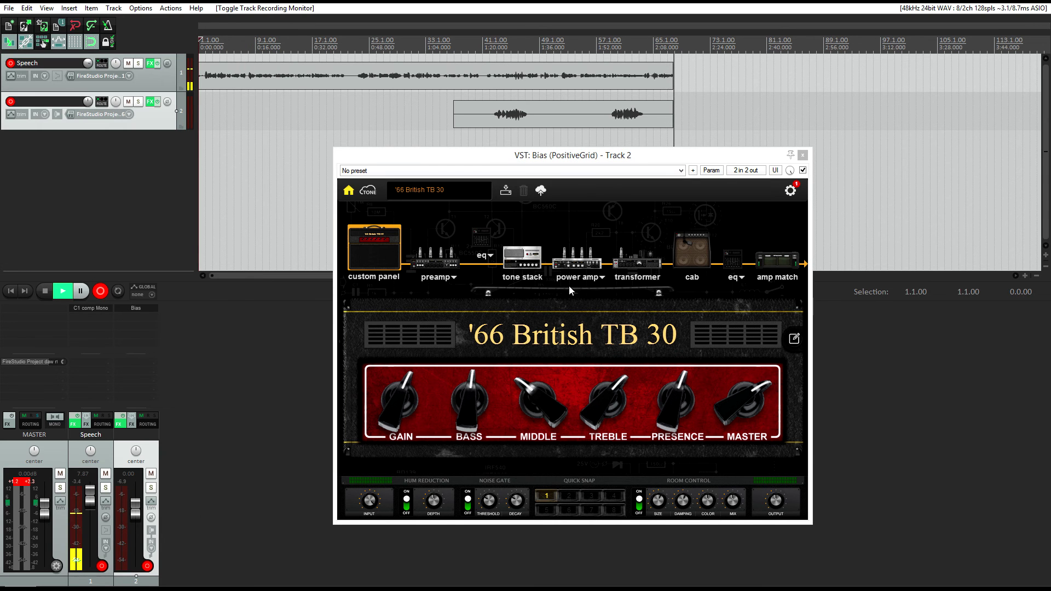